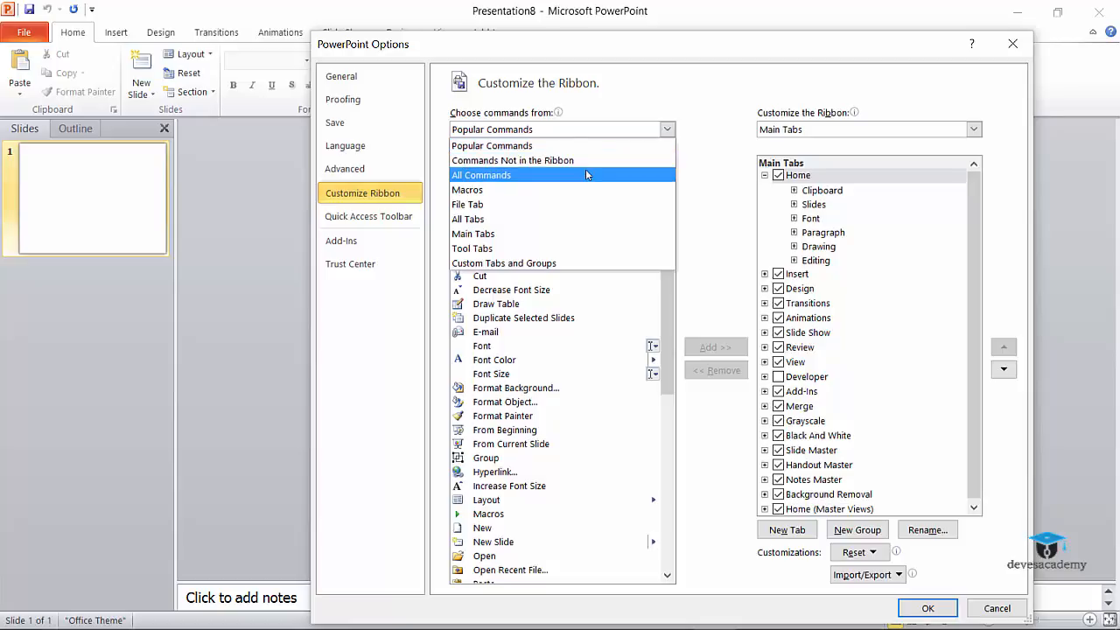
# List all commands for ribbon customization and create a custom main tab named Deve
pyautogui.click(490, 145)
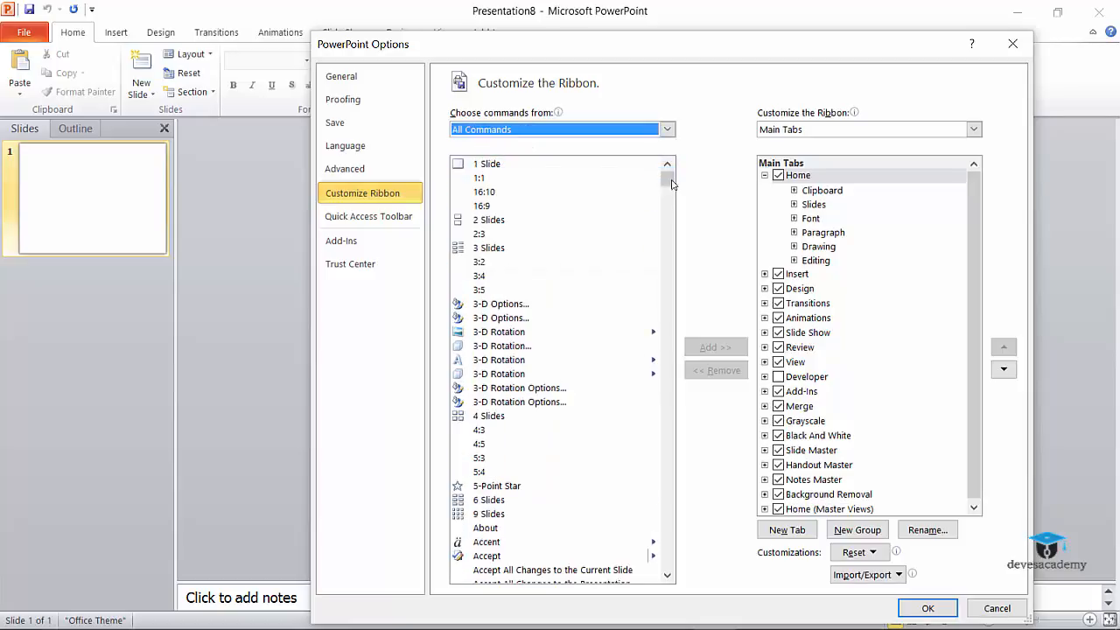
pyautogui.moveTo(667, 184)
pyautogui.mouseDown()
pyautogui.moveTo(668, 490)
pyautogui.moveTo(667, 181)
pyautogui.mouseUp()
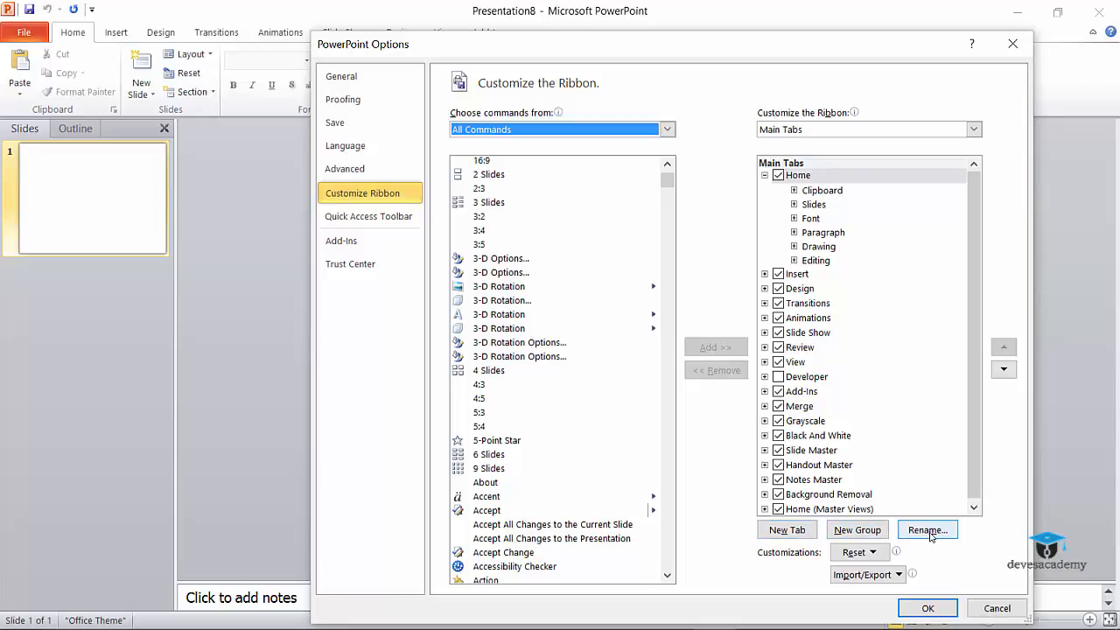
pyautogui.click(798, 531)
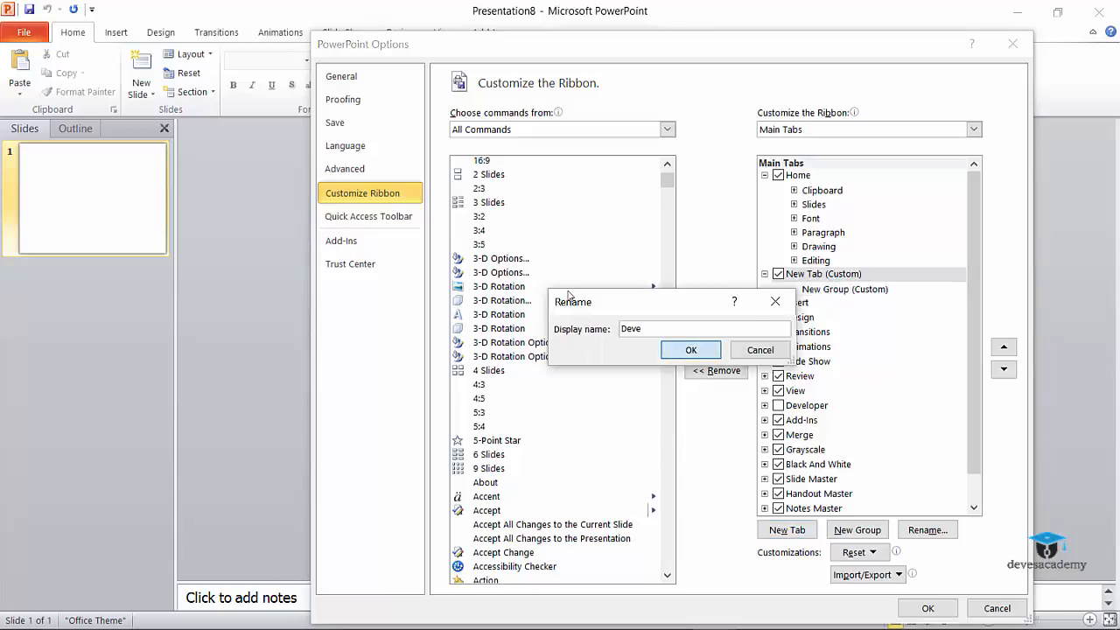
pyautogui.click(688, 348)
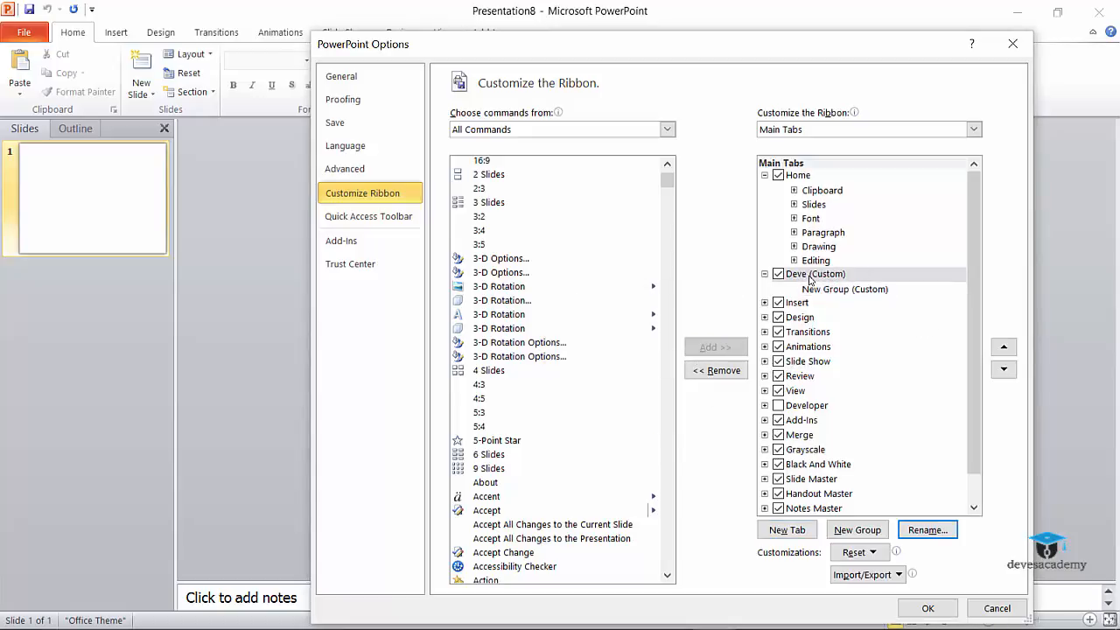
# Try the Deve tab in different places in the tab order and place it before Home
pyautogui.click(1003, 369)
pyautogui.click(1004, 368)
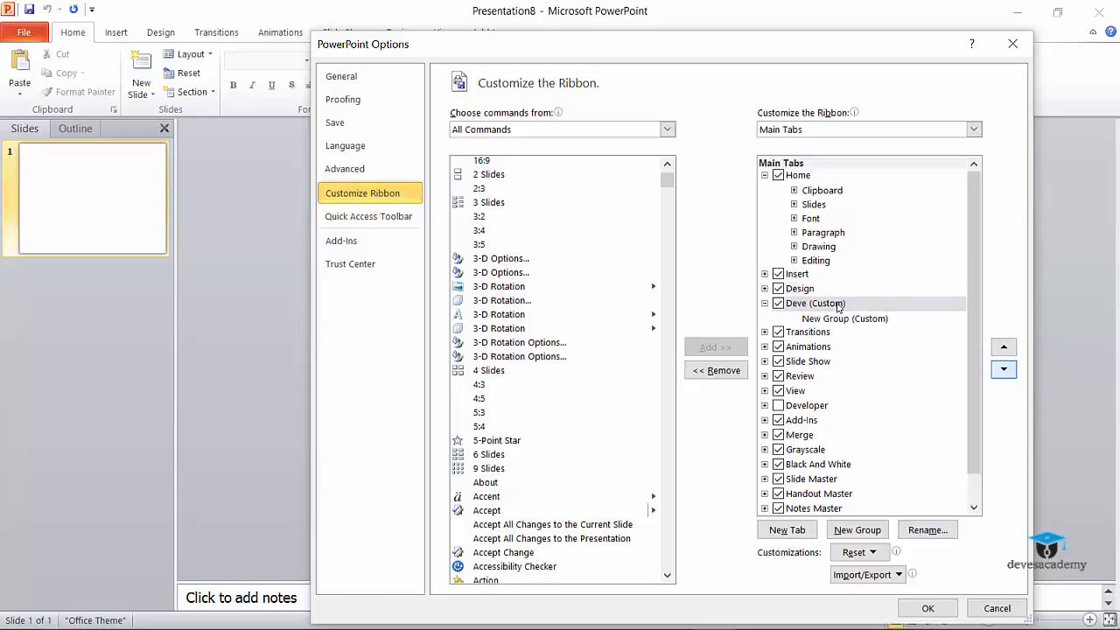
pyautogui.click(1002, 346)
pyautogui.click(1002, 346)
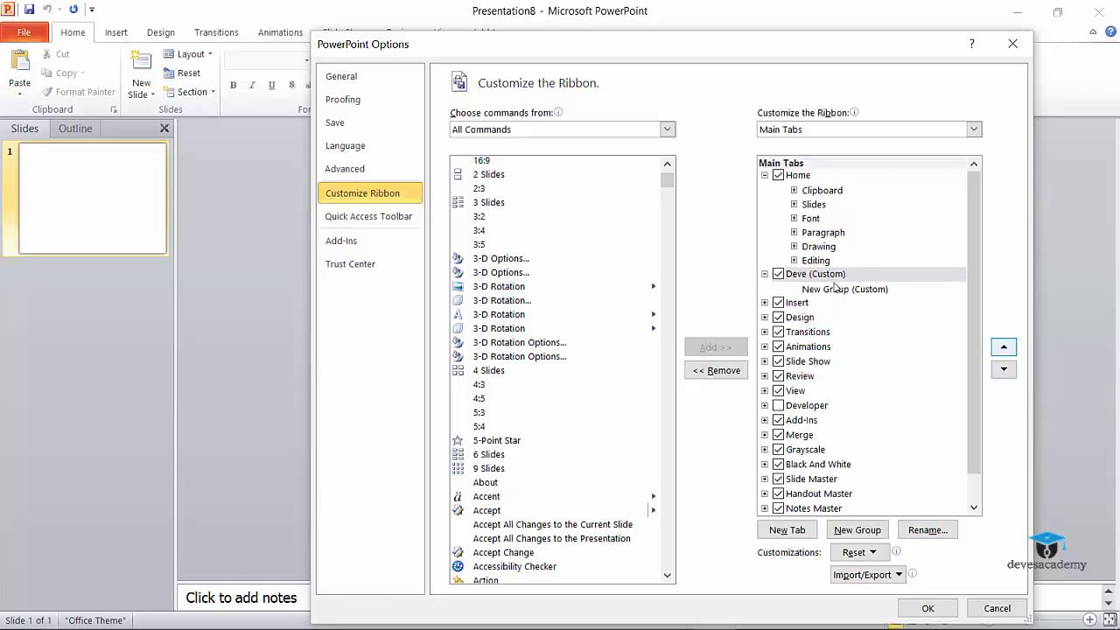
pyautogui.click(1001, 345)
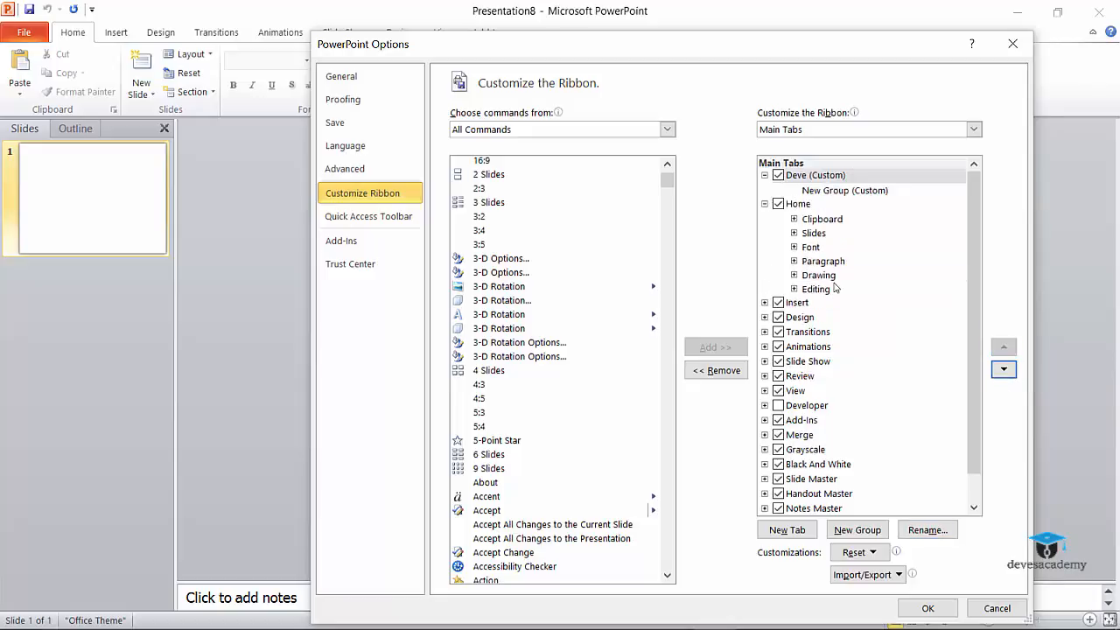
# Rename the default new group inside the Deve tab to Font
pyautogui.click(825, 191)
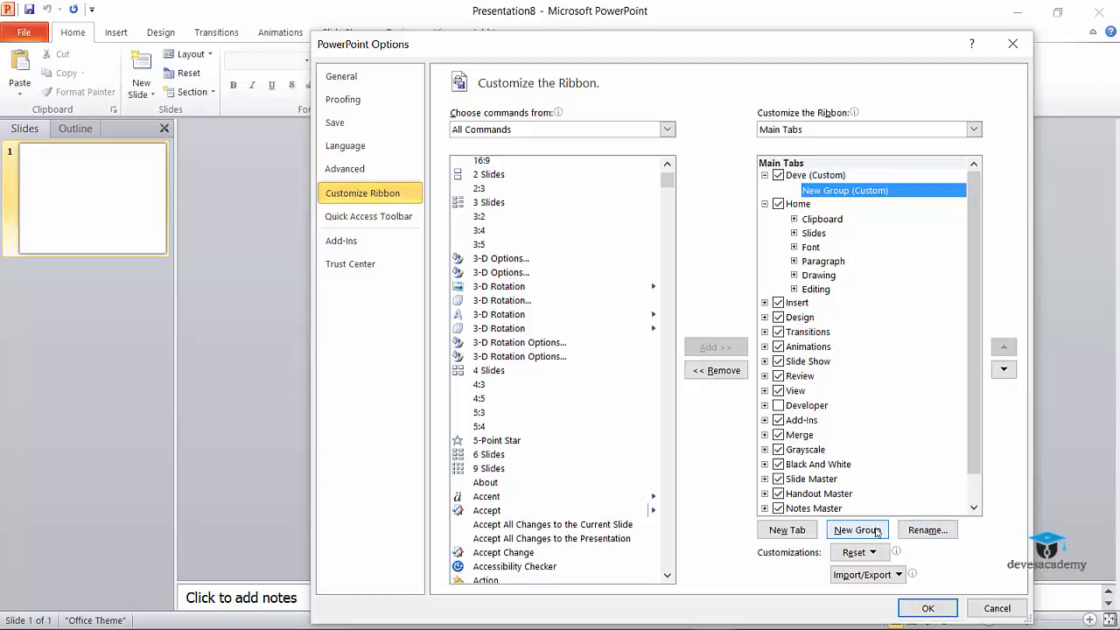
pyautogui.click(925, 530)
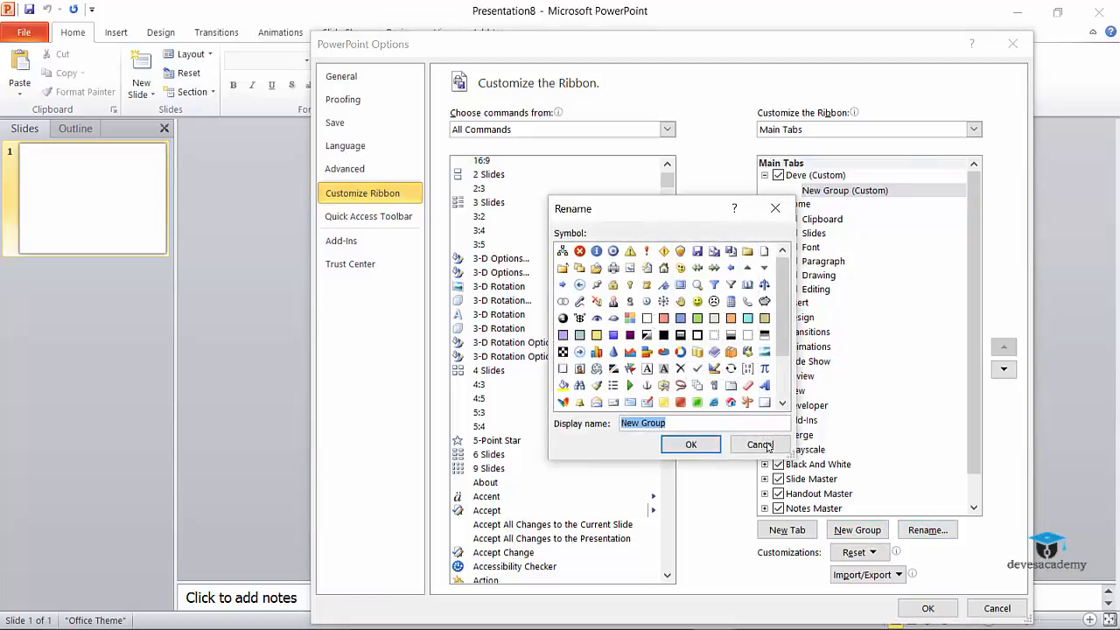
pyautogui.write('Font')
pyautogui.press('Return')
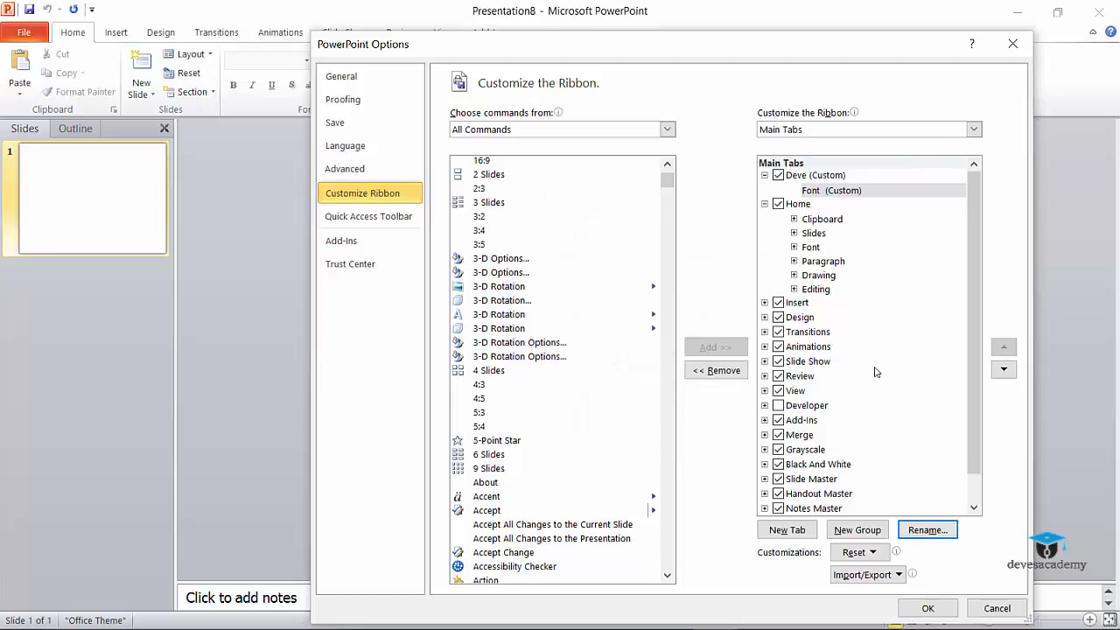
# Add a second group to the Deve tab and name it Animation
pyautogui.click(855, 534)
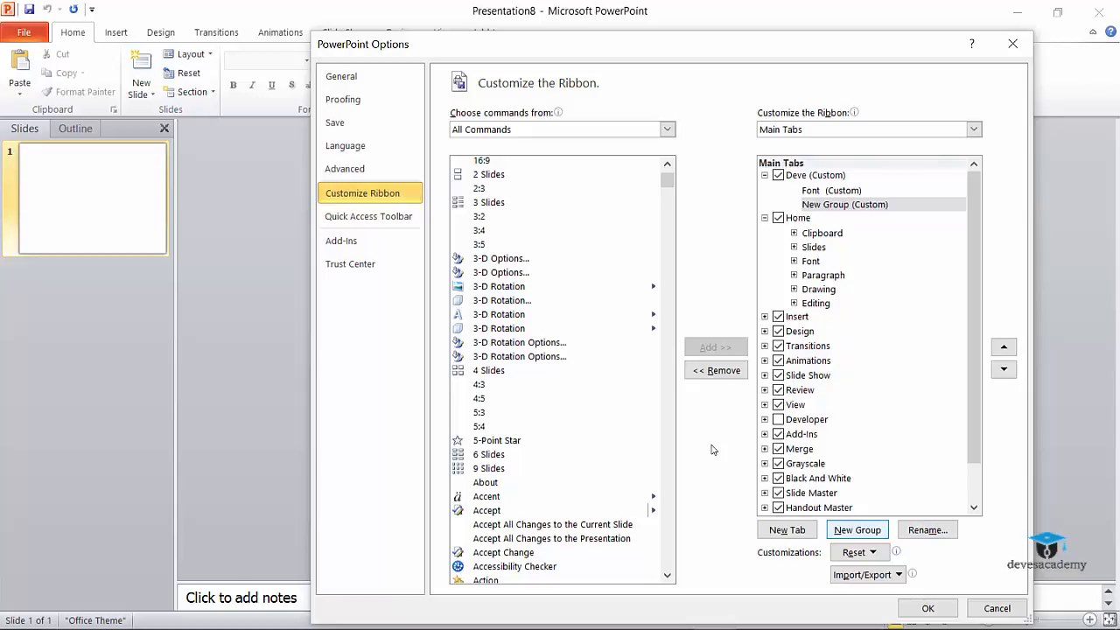
pyautogui.click(927, 530)
pyautogui.write('A')
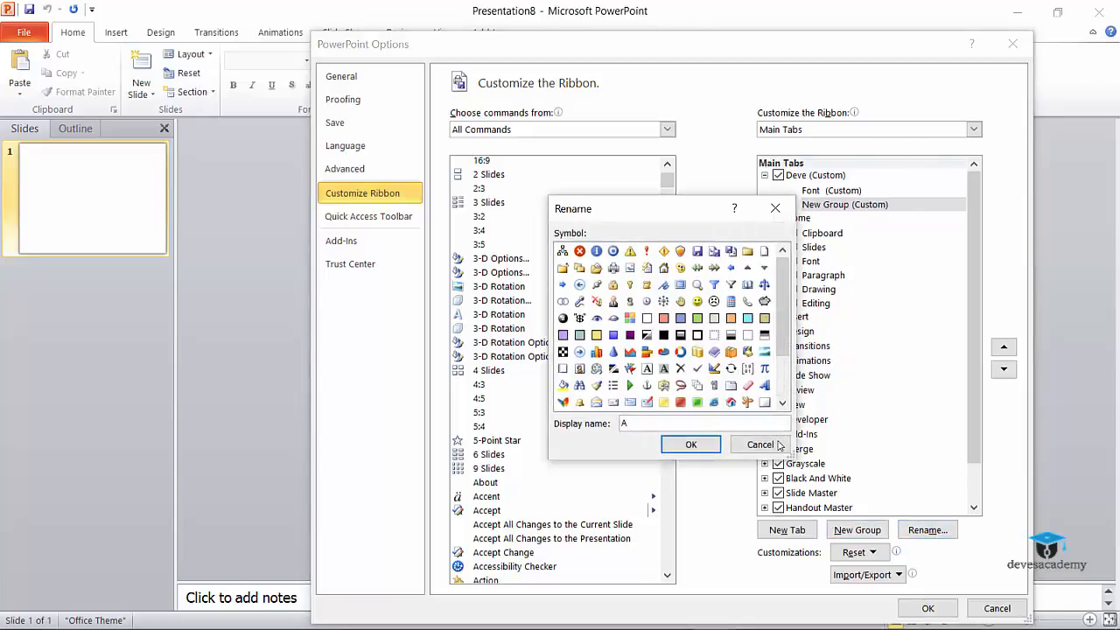
pyautogui.write('nimation')
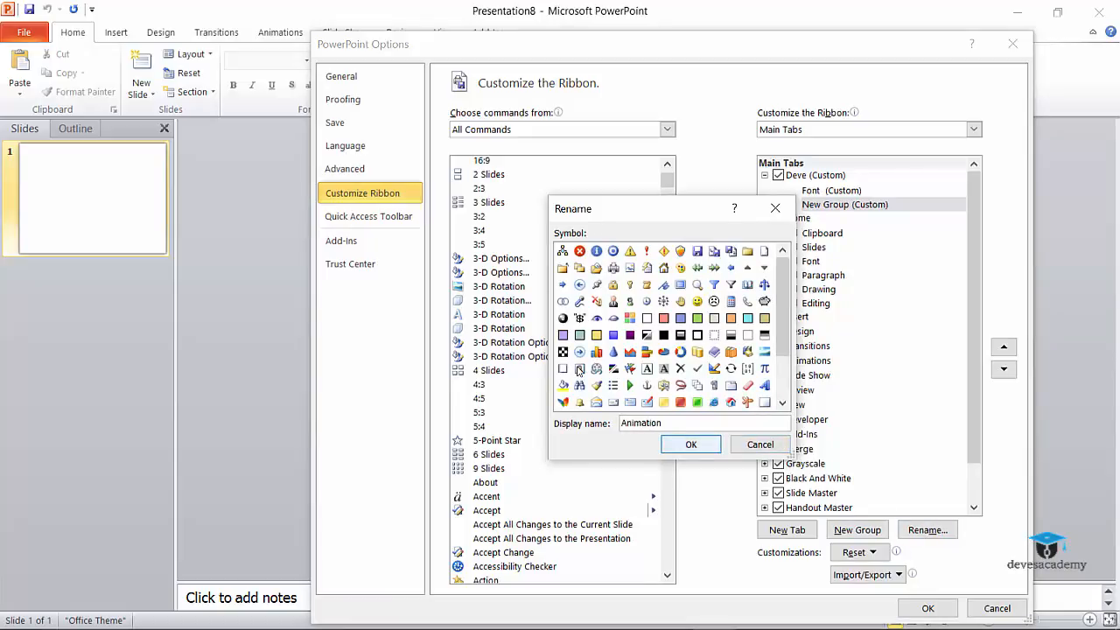
pyautogui.click(700, 445)
# Add a third group to the Deve tab and name it "Cusotom group"
pyautogui.click(857, 530)
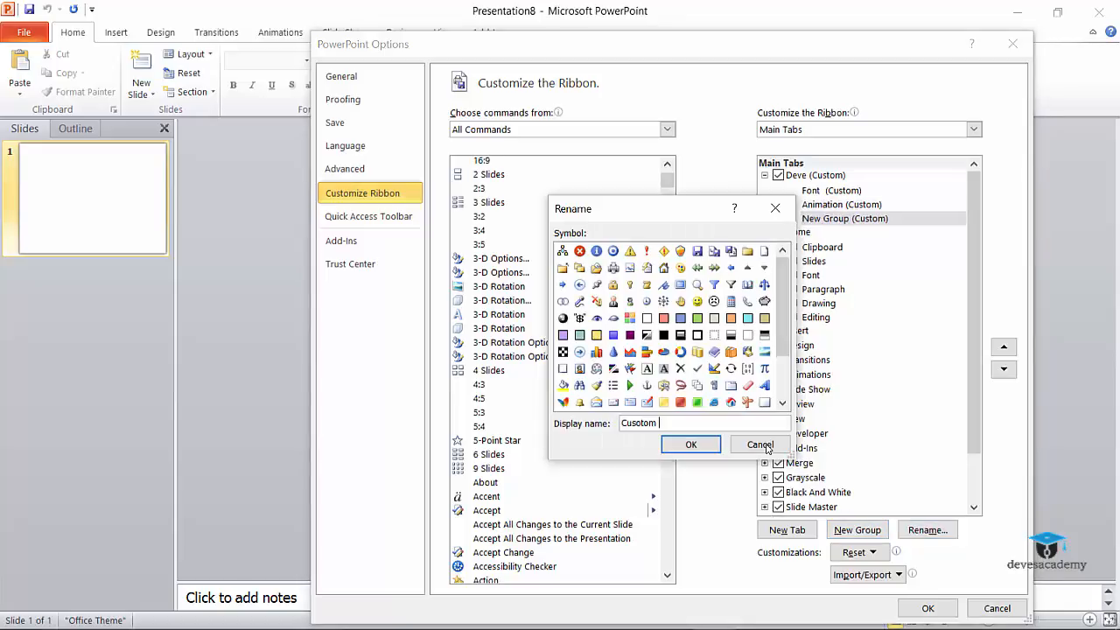
pyautogui.write('p')
pyautogui.press('Return')
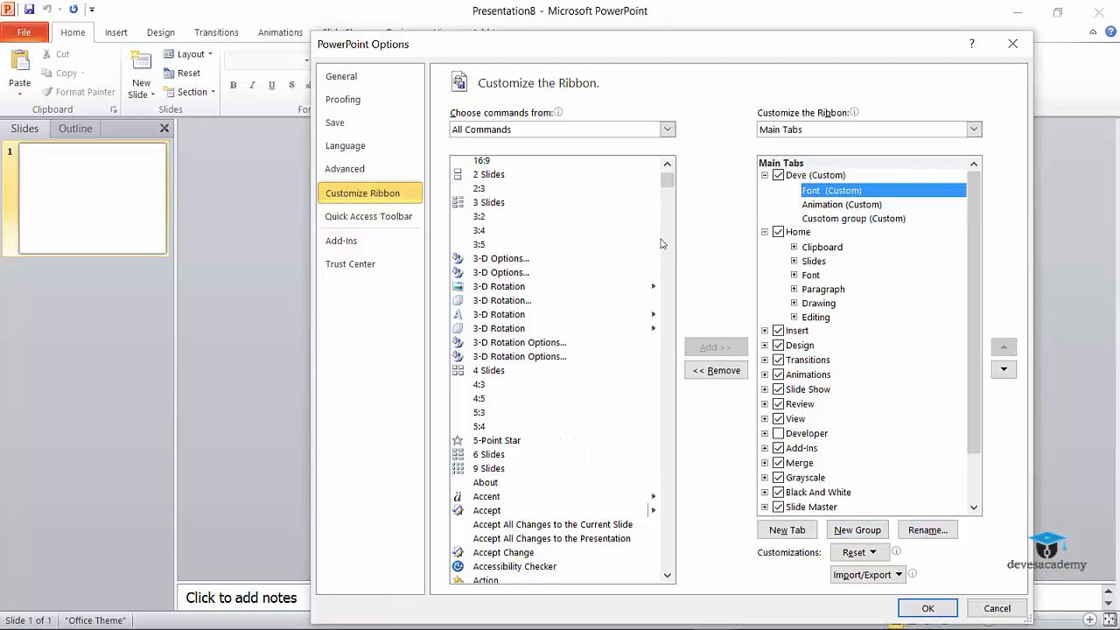
# Add the second-listed Shadow command and the Shape Fill command to the custom Font group
pyautogui.moveTo(667, 190); pyautogui.dragTo(668, 385)
pyautogui.moveTo(666, 426); pyautogui.dragTo(667, 490)
pyautogui.click(500, 461)
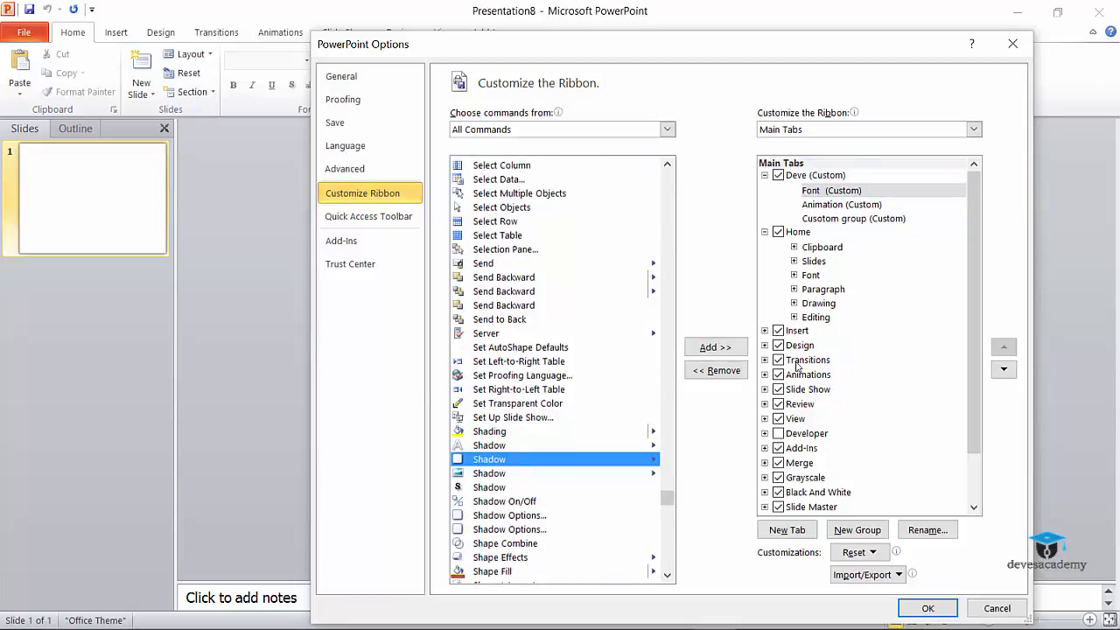
pyautogui.click(715, 347)
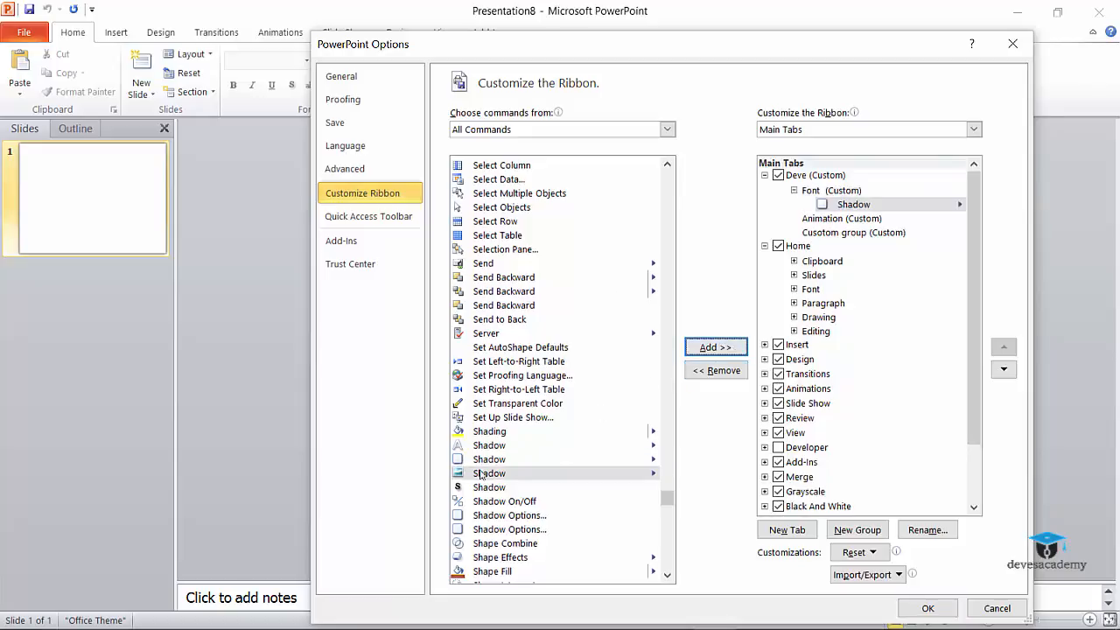
pyautogui.click(505, 572)
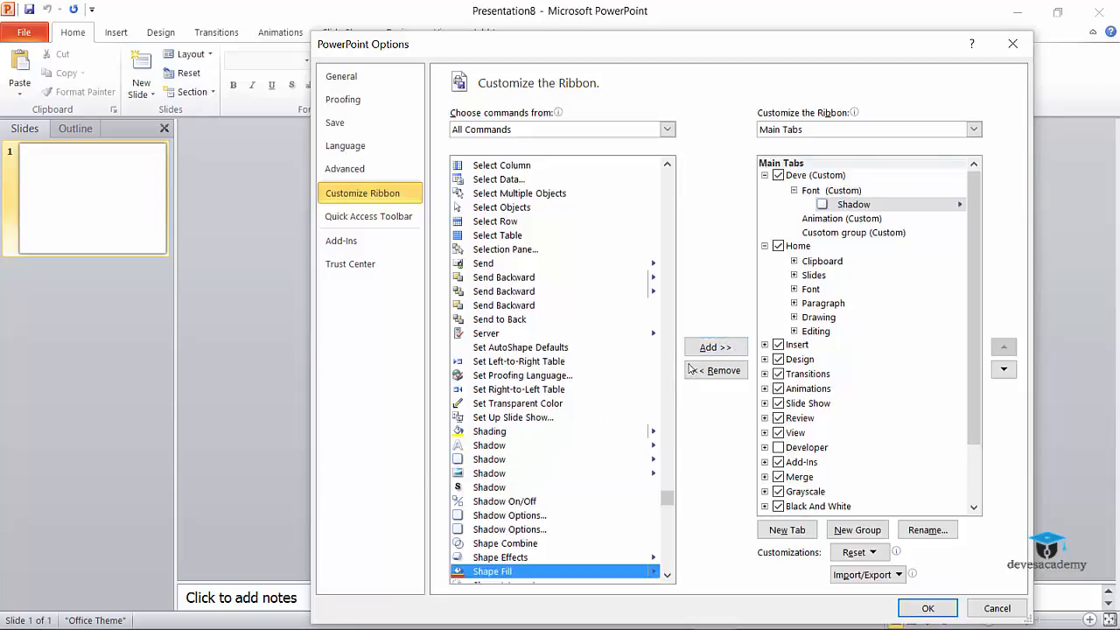
pyautogui.click(713, 347)
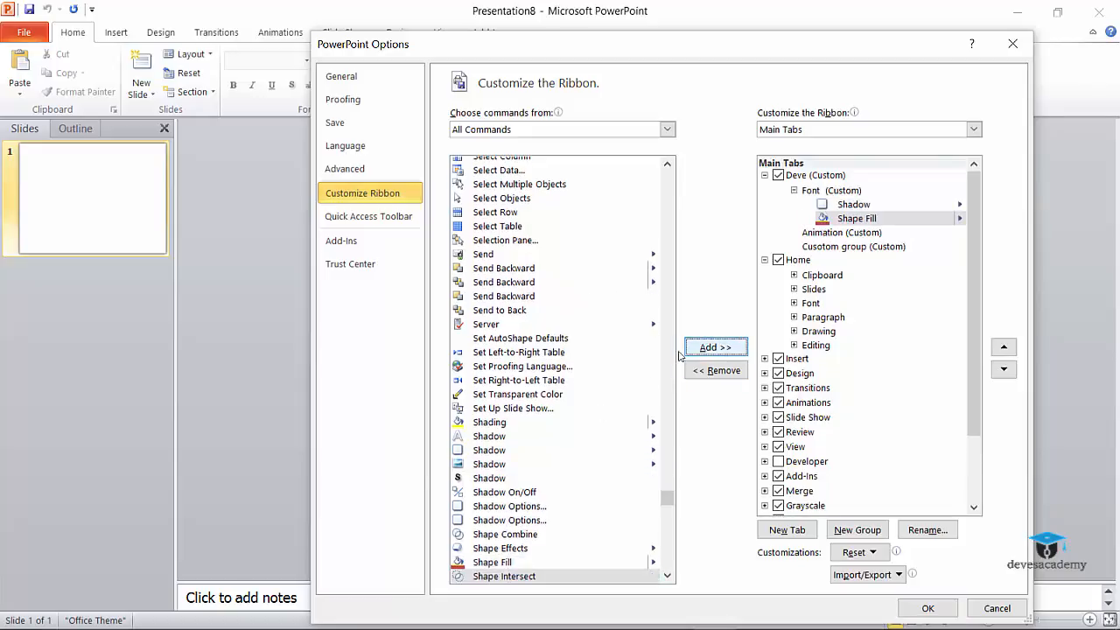
# Add the Spin Button command and the second-listed Track command to the custom Font group
pyautogui.click(667, 514)
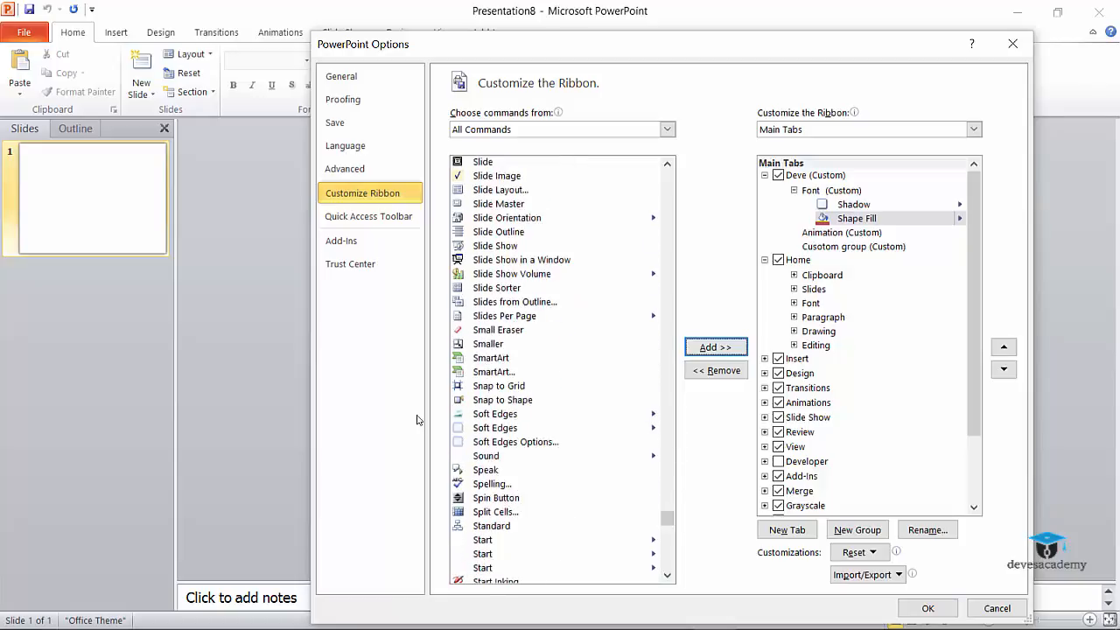
pyautogui.click(503, 498)
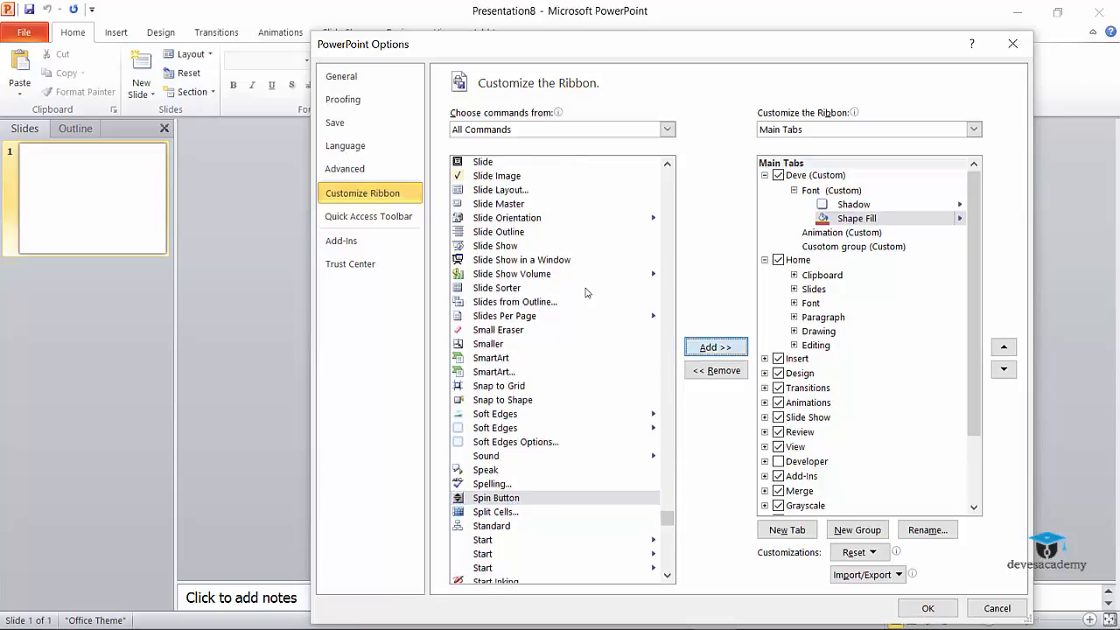
pyautogui.click(704, 348)
pyautogui.moveTo(667, 525); pyautogui.dragTo(667, 539)
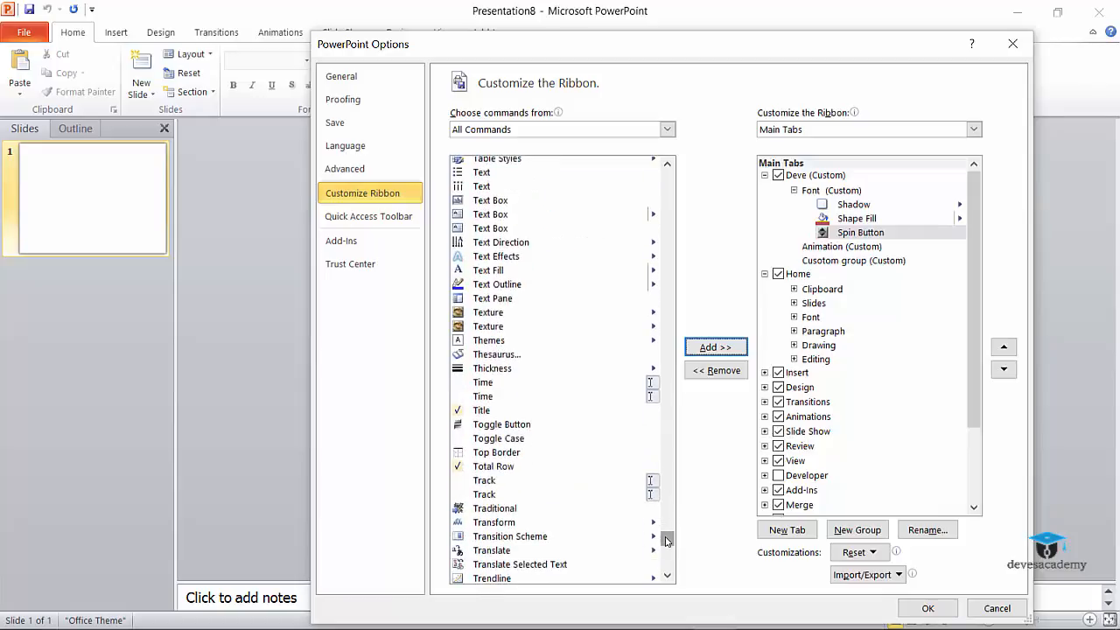
pyautogui.click(484, 495)
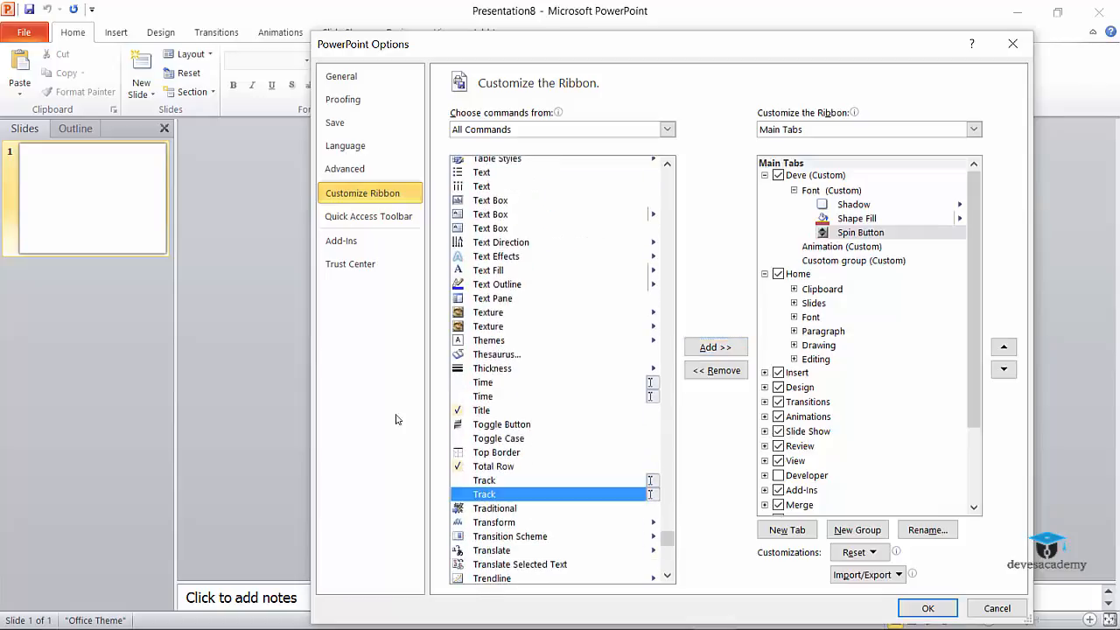
pyautogui.click(699, 350)
# Add the first-listed Texture command and the second-listed Time command to the custom Animation group
pyautogui.click(843, 261)
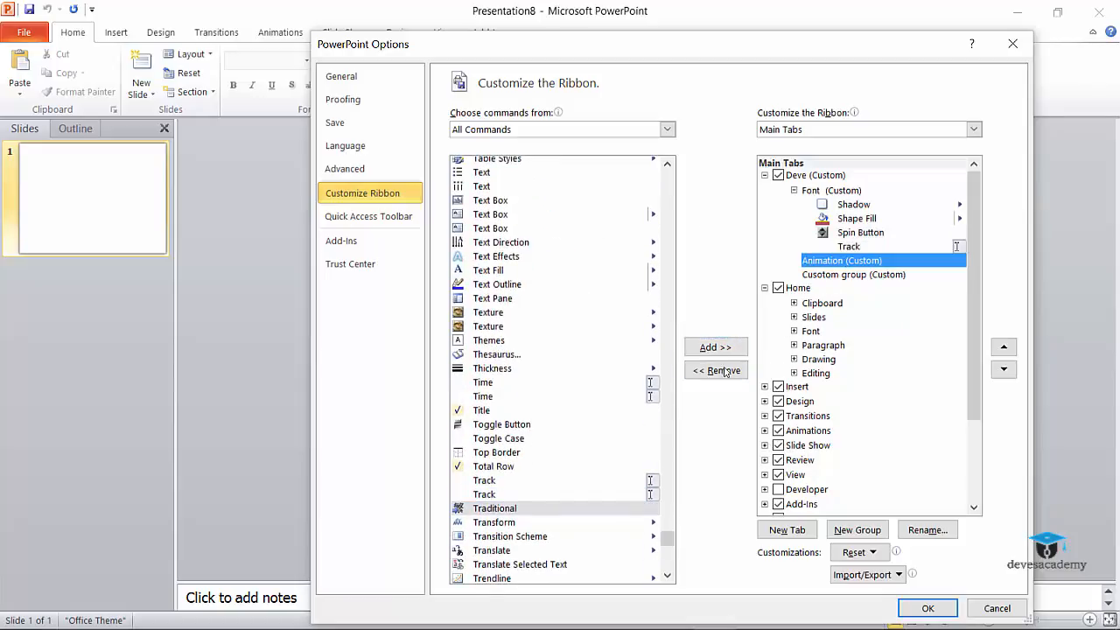
pyautogui.click(487, 311)
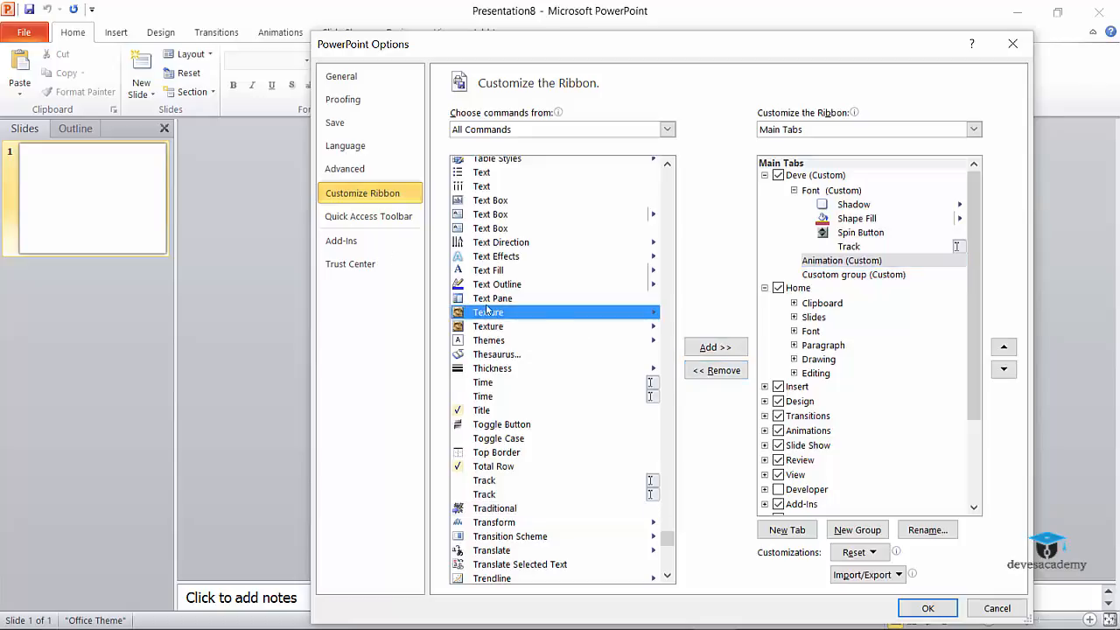
pyautogui.click(715, 348)
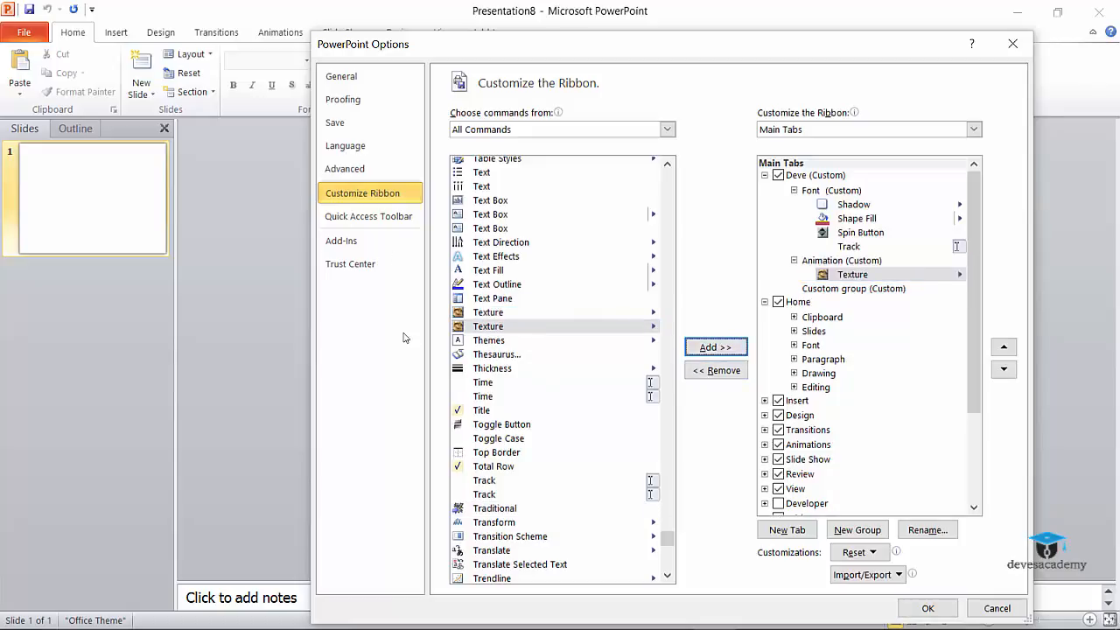
pyautogui.click(516, 396)
pyautogui.click(715, 348)
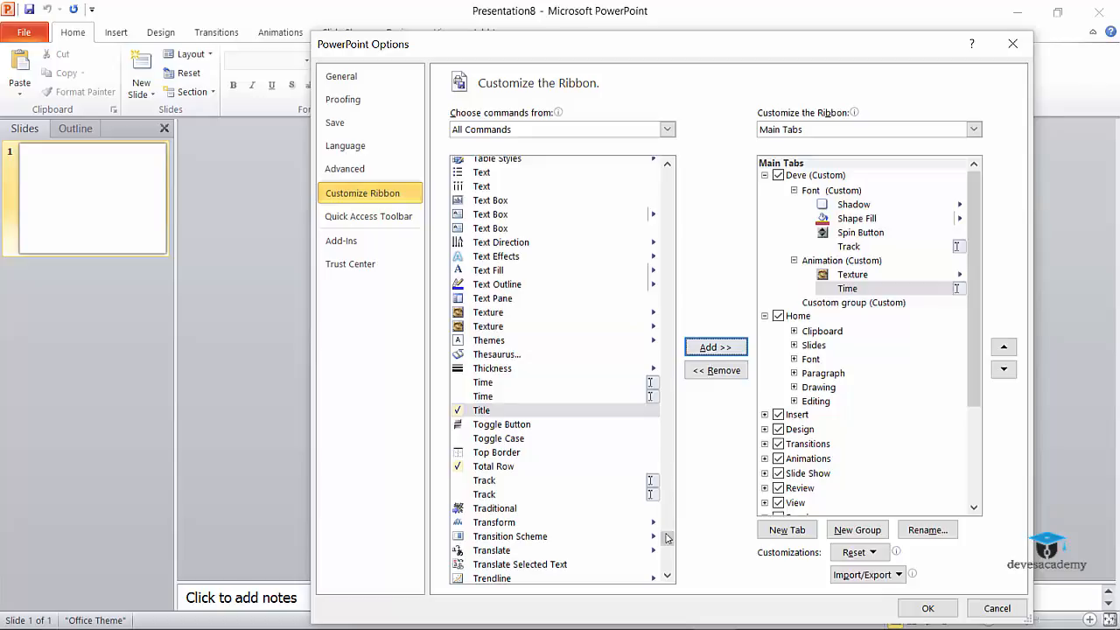
# Add the second-listed Reset Picture command to the custom Animation group, apply the customization and display the Deve tab
pyautogui.moveTo(667, 538); pyautogui.dragTo(663, 471)
pyautogui.click(488, 341)
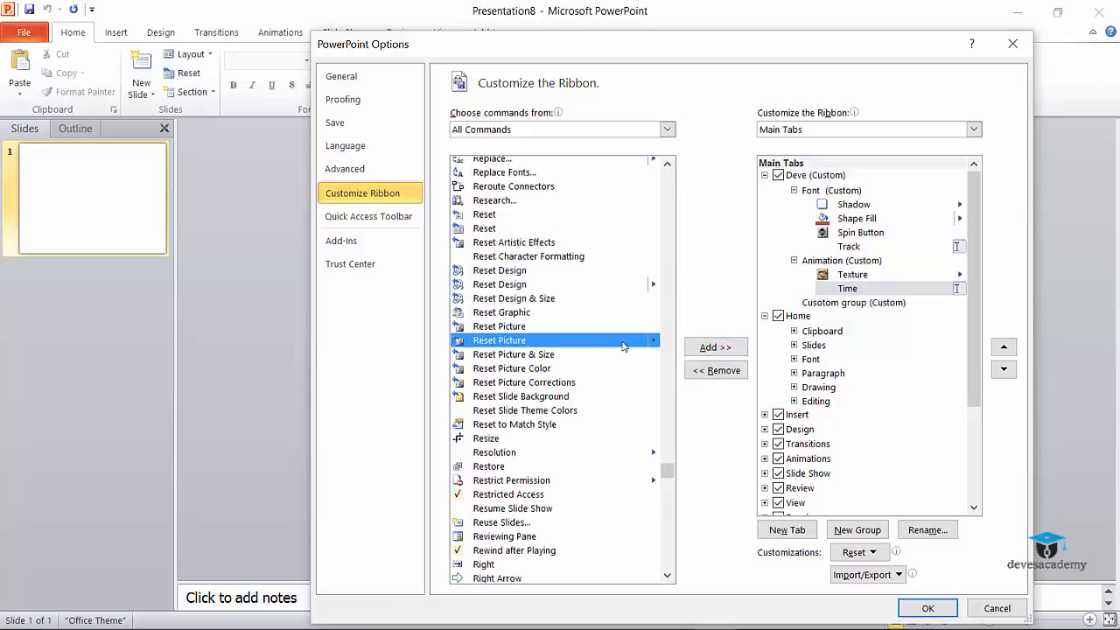
pyautogui.click(714, 347)
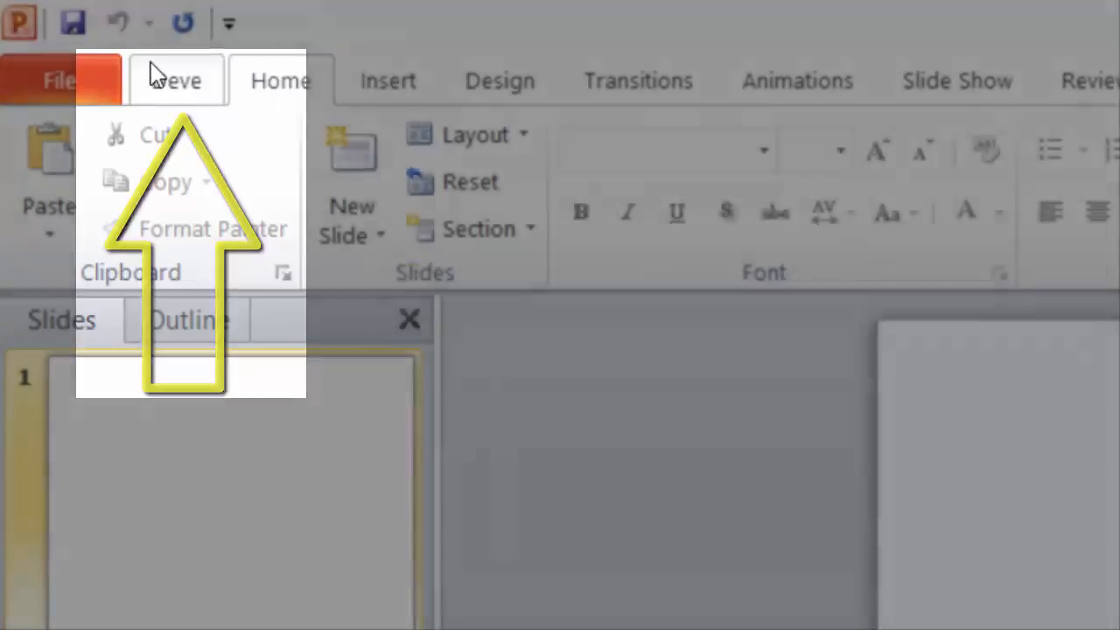
pyautogui.click(154, 77)
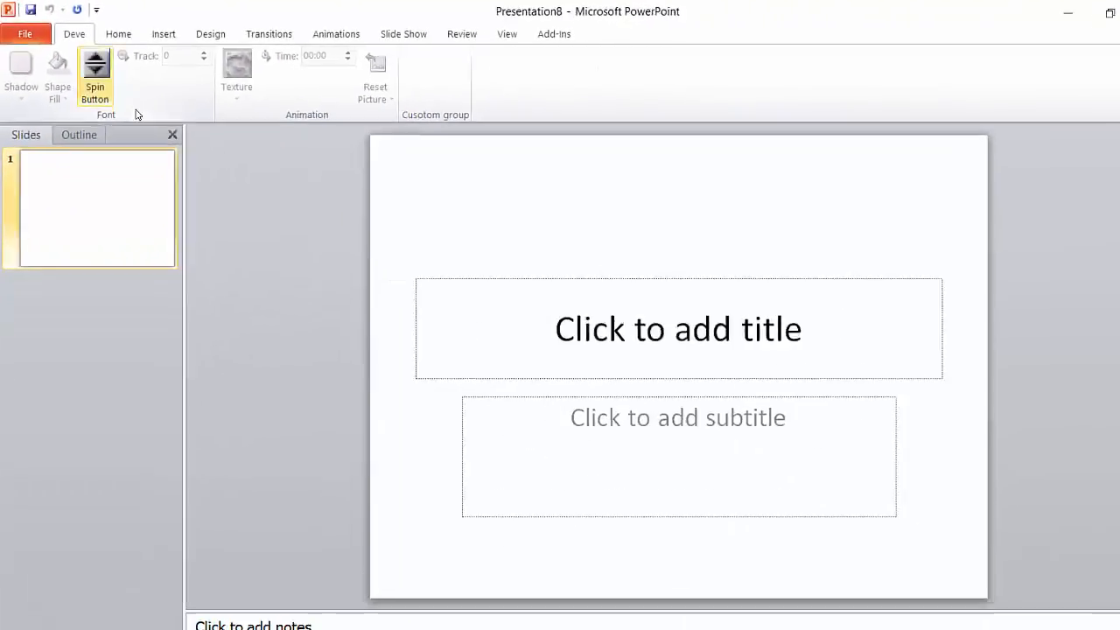